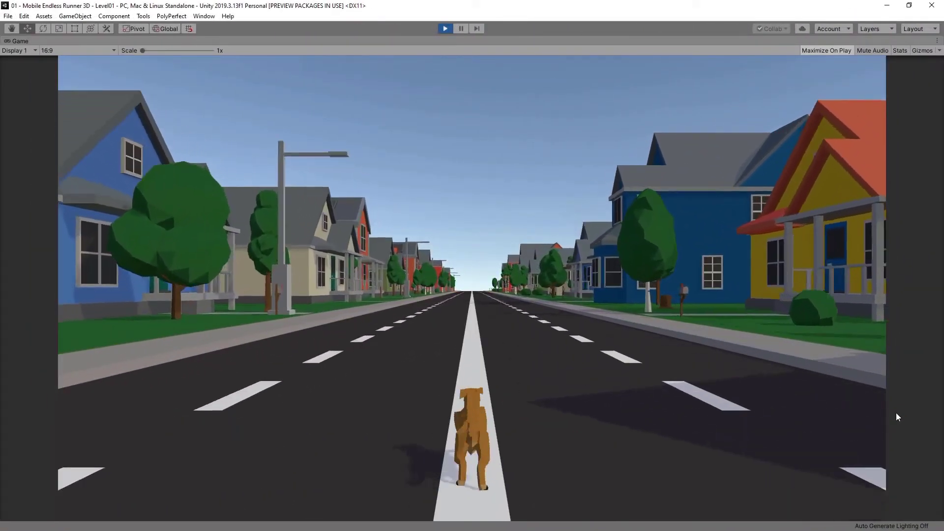
Steer the running dog back and forth between the left and right lanes in Play mode
{"action": "key", "text": "Left"}
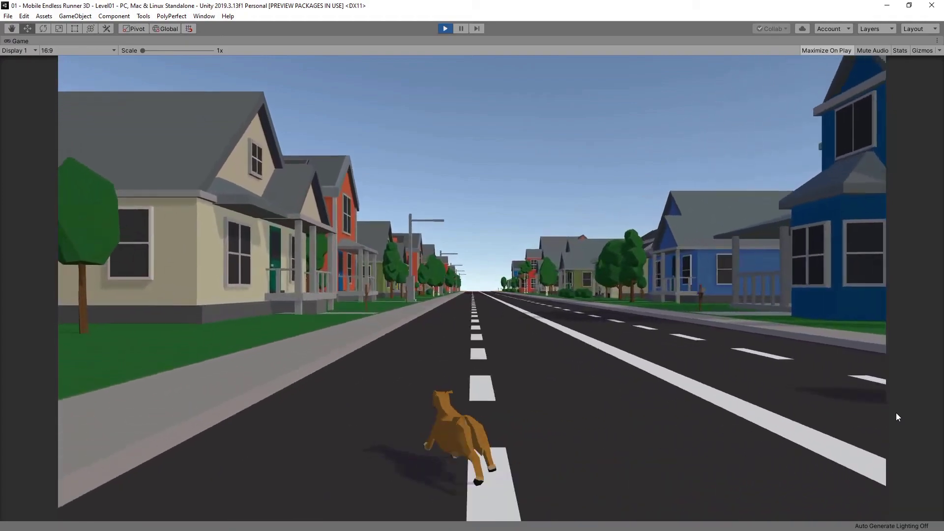
{"action": "key", "text": "Right"}
{"action": "key", "text": "Right"}
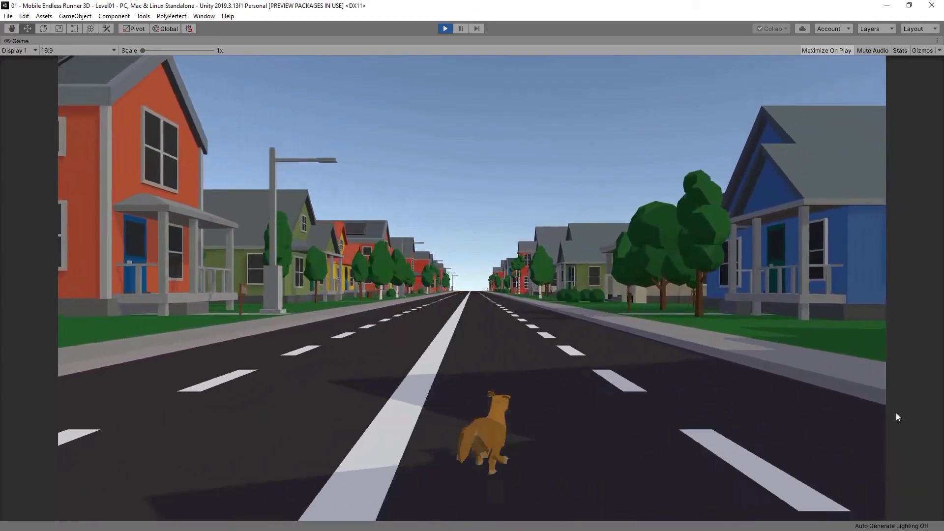
{"action": "key", "text": "Left"}
{"action": "key", "text": "Left"}
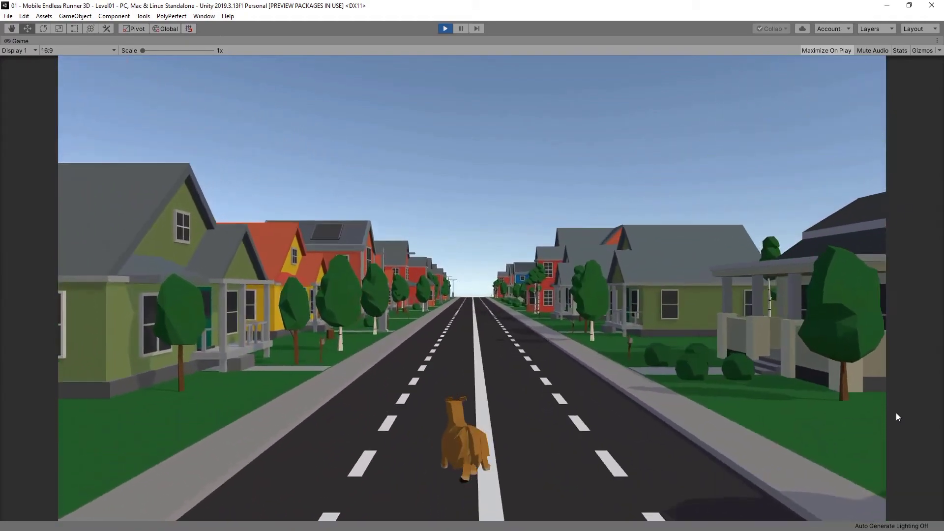
{"action": "key", "text": "Right"}
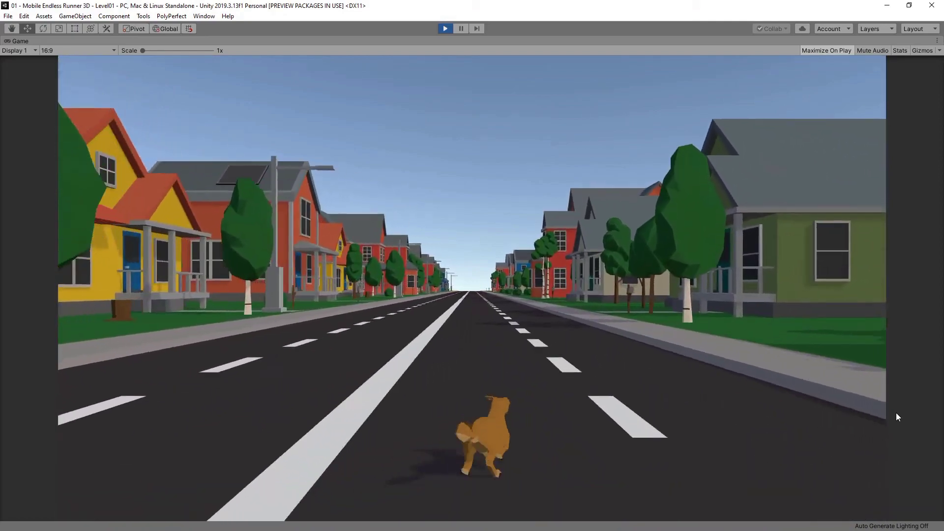
{"action": "key", "text": "Left"}
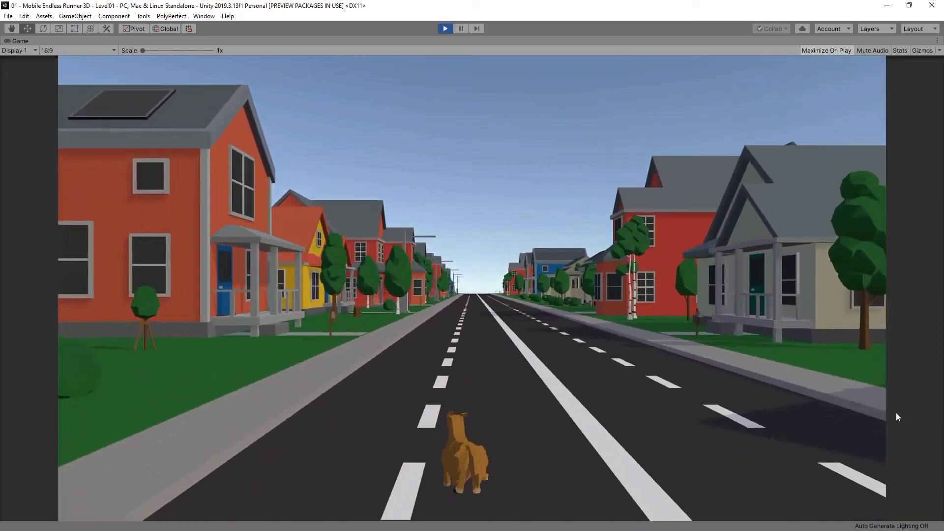
{"action": "key", "text": "Left"}
{"action": "key", "text": "Right"}
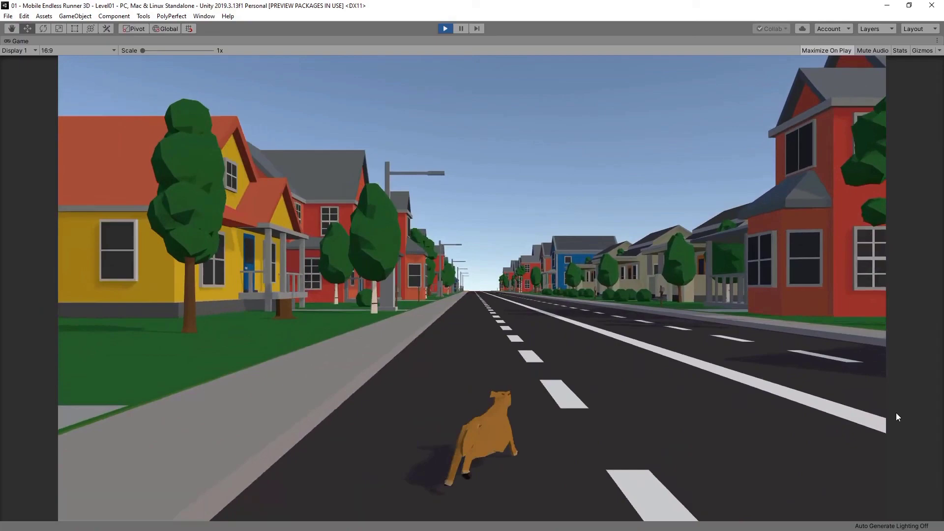
{"action": "key", "text": "Right"}
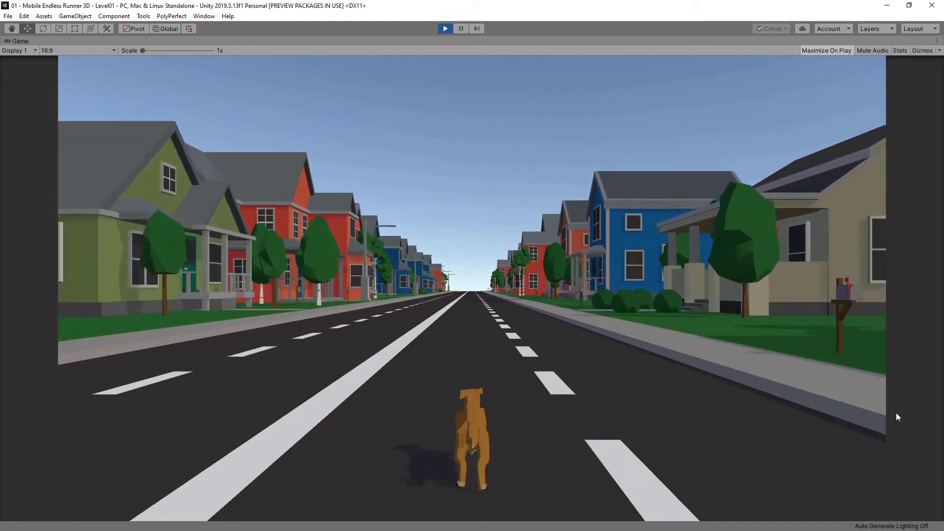
{"action": "key", "text": "Left"}
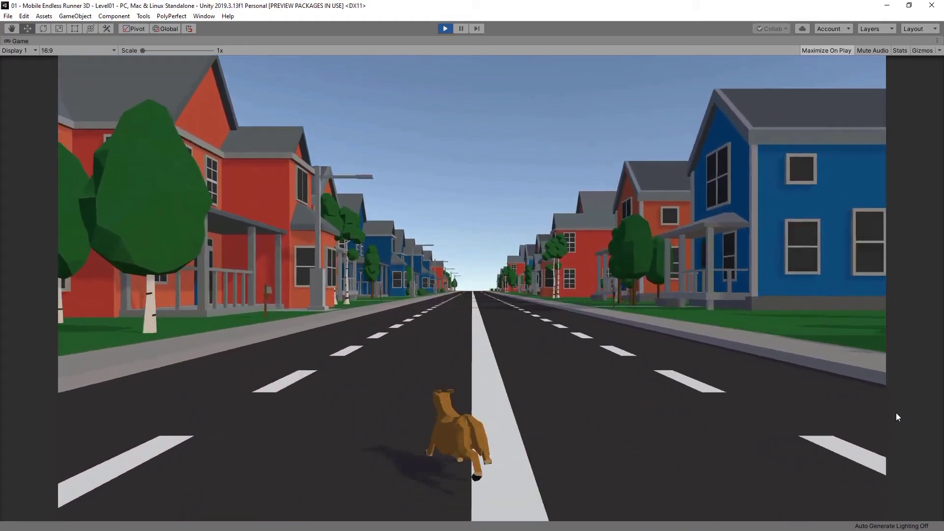
{"action": "key", "text": "Right"}
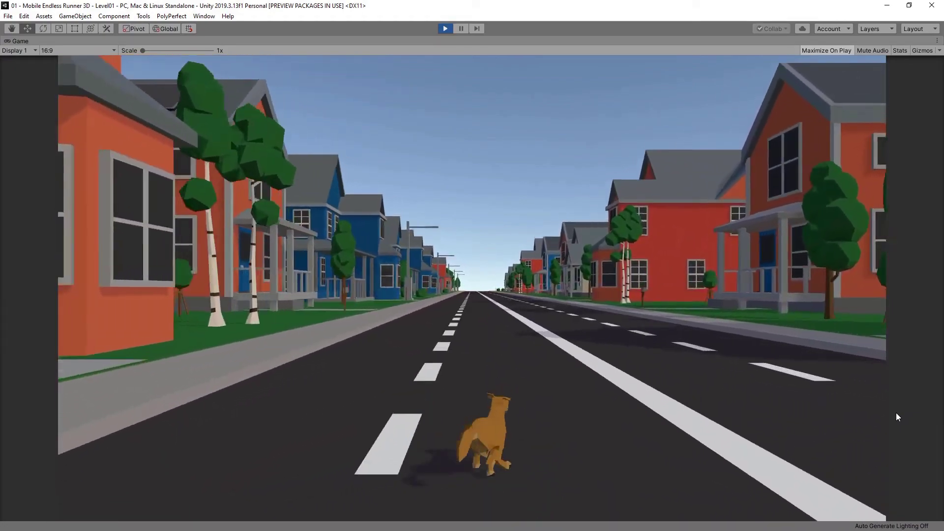
{"action": "key", "text": "Right"}
{"action": "key", "text": "Left"}
{"action": "key", "text": "Left"}
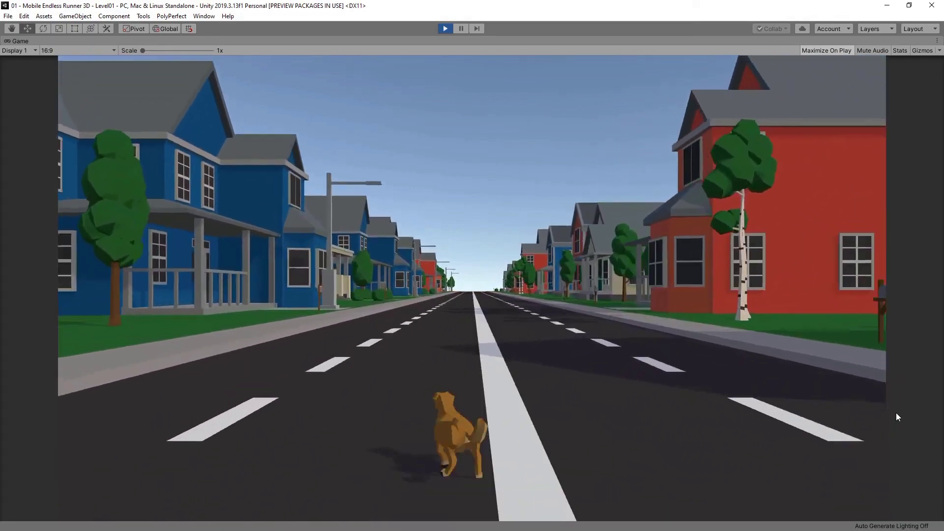
{"action": "key", "text": "Right"}
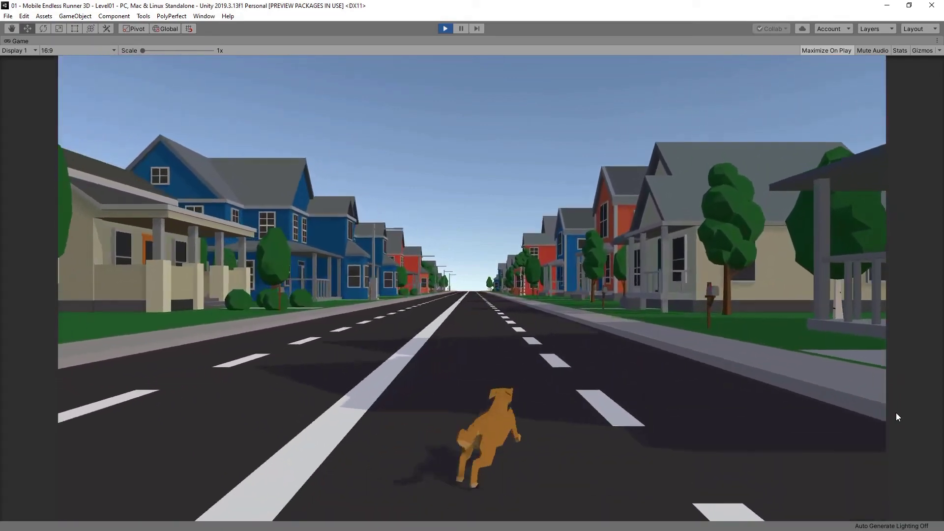
{"action": "key", "text": "Left"}
{"action": "key", "text": "Right"}
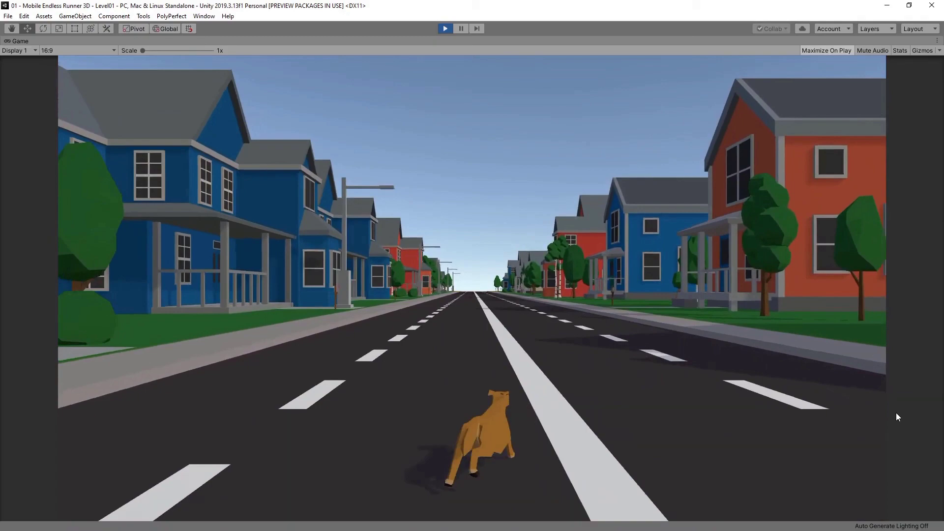
{"action": "key", "text": "Left"}
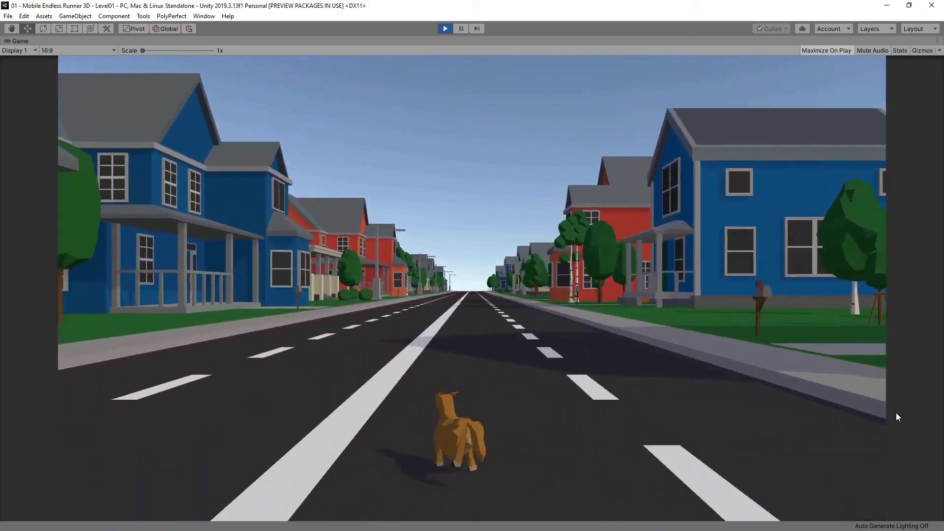
{"action": "key", "text": "Right"}
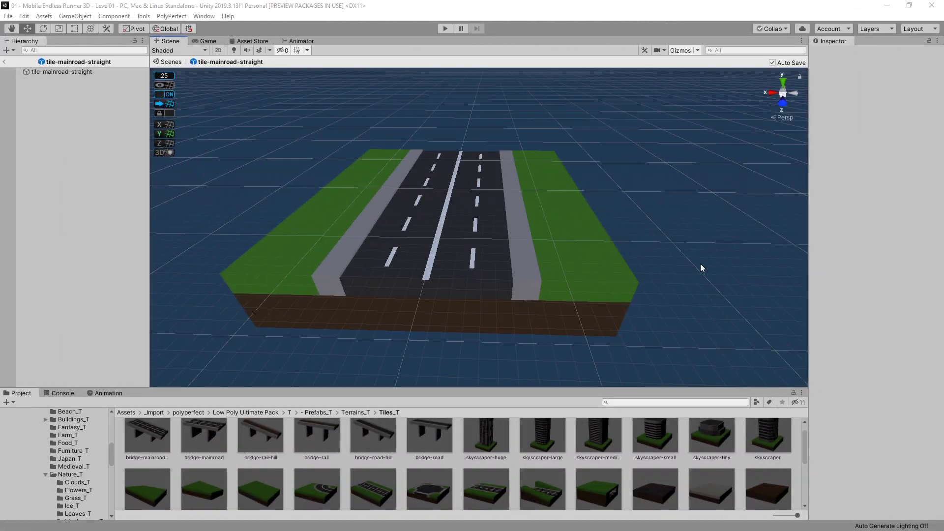
Orbit and zoom around the tile-mainroad-straight prefab to examine the road tile
{"action": "right_click_drag", "start_coordinate": [717, 303], "coordinate": [740, 313]}
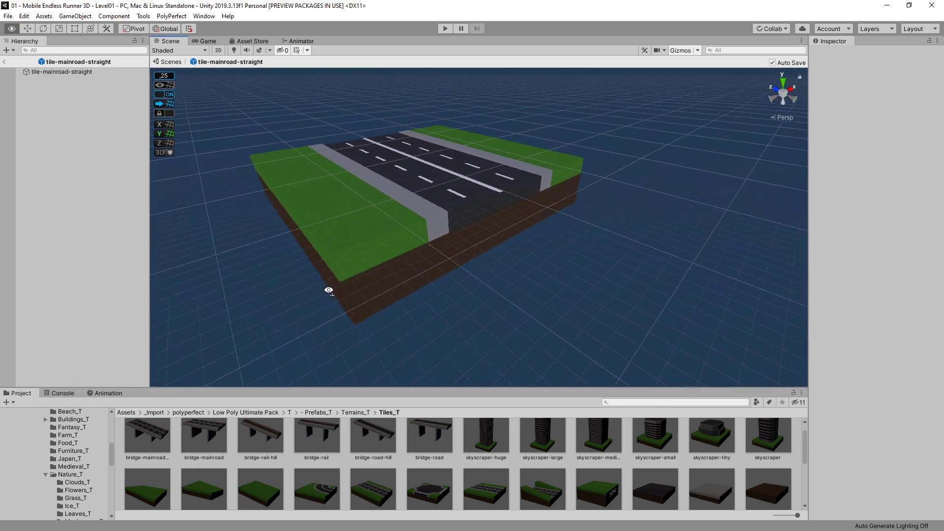
{"action": "right_click_drag", "start_coordinate": [329, 290], "coordinate": [344, 300]}
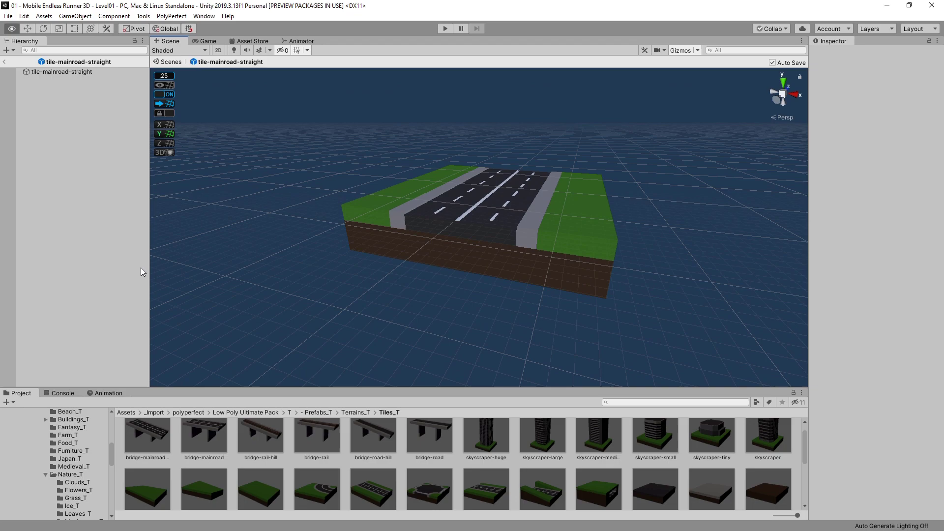
{"action": "right_click_drag", "start_coordinate": [157, 271], "coordinate": [890, 304]}
{"action": "right_click_drag", "start_coordinate": [786, 302], "coordinate": [722, 314]}
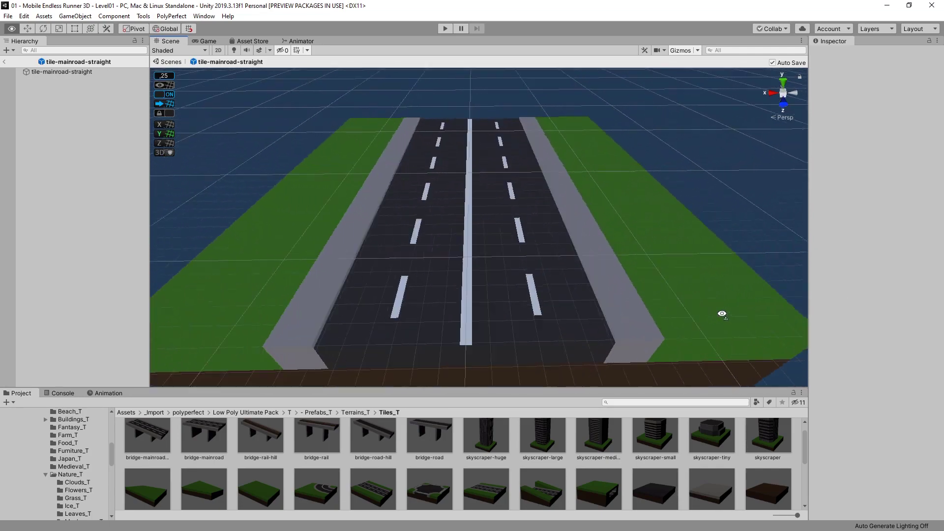
{"action": "scroll", "coordinate": [721, 314], "scroll_direction": "down", "scroll_amount": 3}
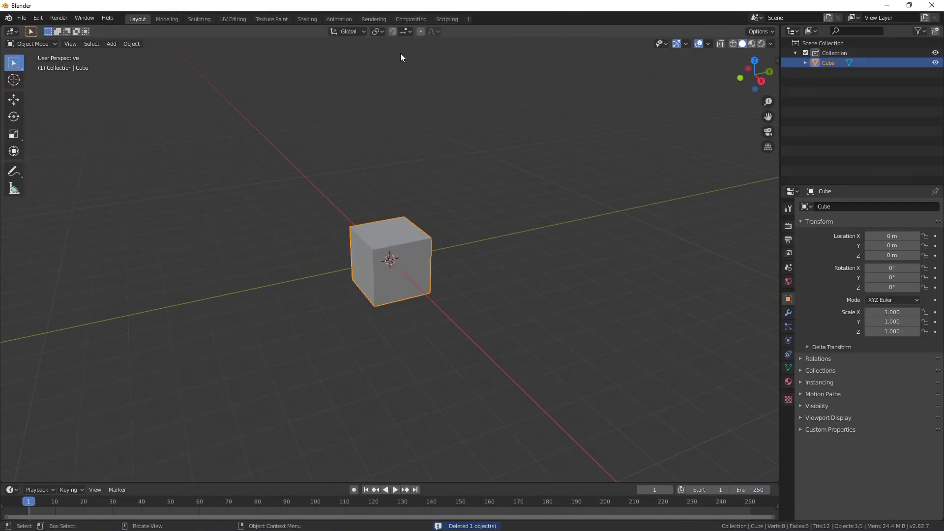
Replace the default cube with a plane and box-select its left half
{"action": "key", "text": "Delete"}
{"action": "key", "text": "shift+a"}
{"action": "left_click", "coordinate": [447, 253]}
{"action": "middle_click_drag", "start_coordinate": [446, 253], "coordinate": [379, 252]}
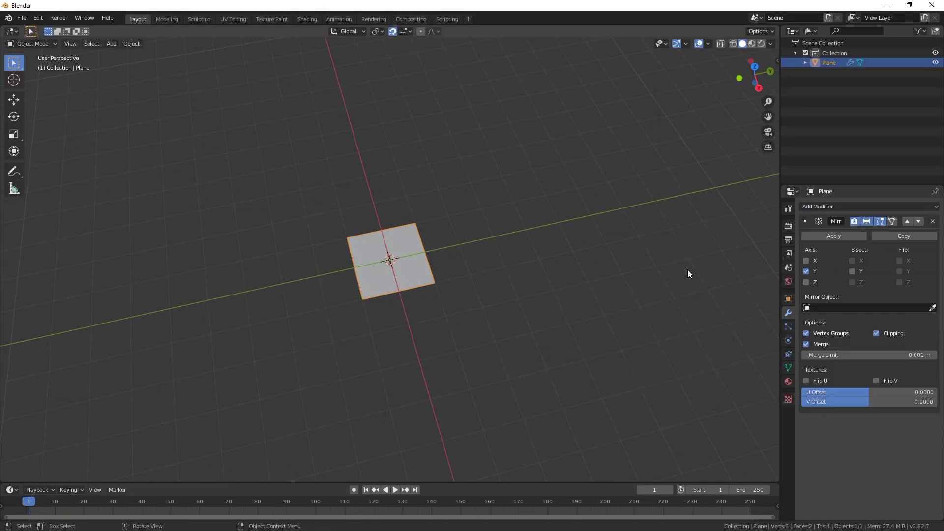
Save the Blender file as endless-runner-road-redo.blend
{"action": "key", "text": "ctrl+s"}
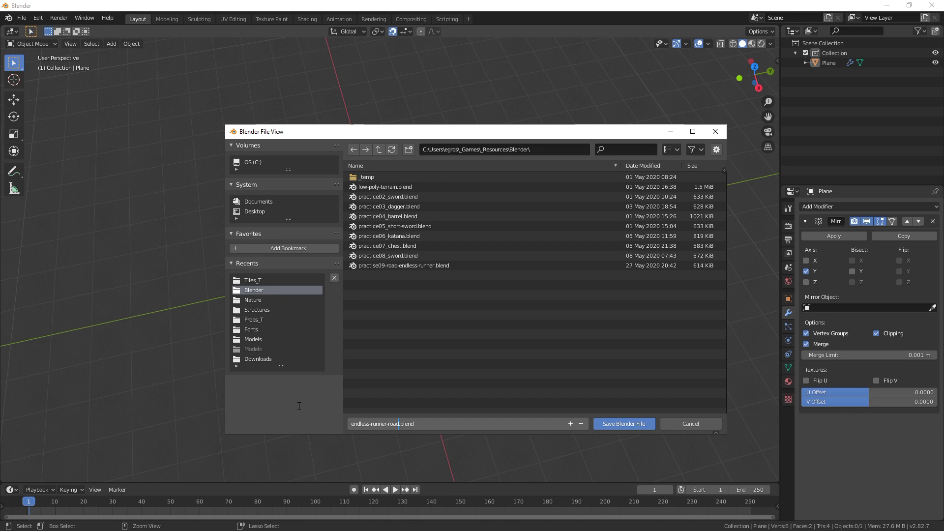
{"action": "type", "text": "-redo"}
{"action": "key", "text": "Return"}
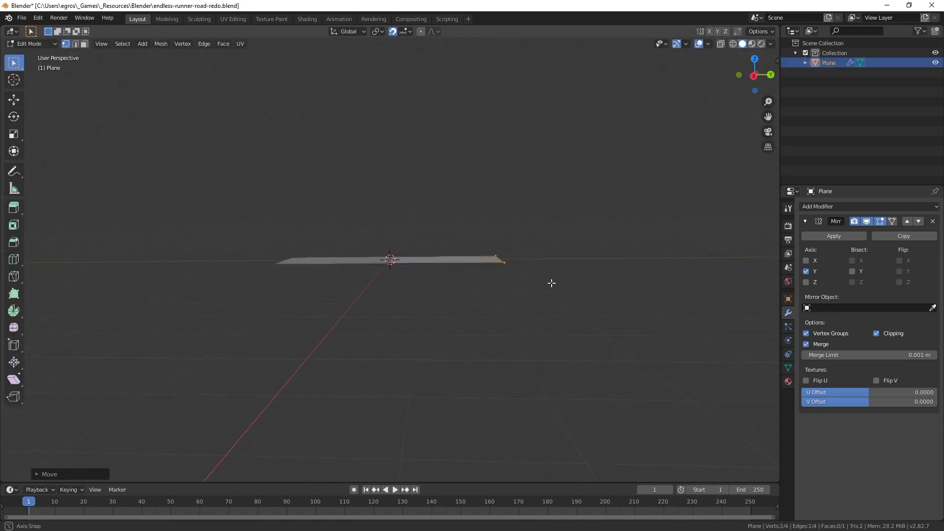
Shift the side faces along Y, then raise them on Z to form sidewalk strips
{"action": "key", "text": "ctrl+z"}
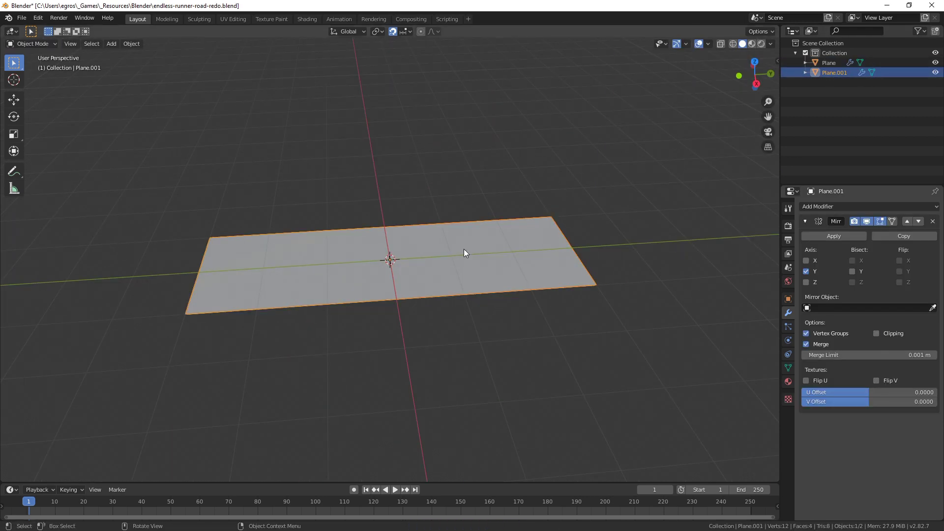
{"action": "key", "text": "g"}
{"action": "key", "text": "y"}
{"action": "left_click", "coordinate": [634, 382]}
{"action": "key", "text": "g"}
{"action": "key", "text": "z"}
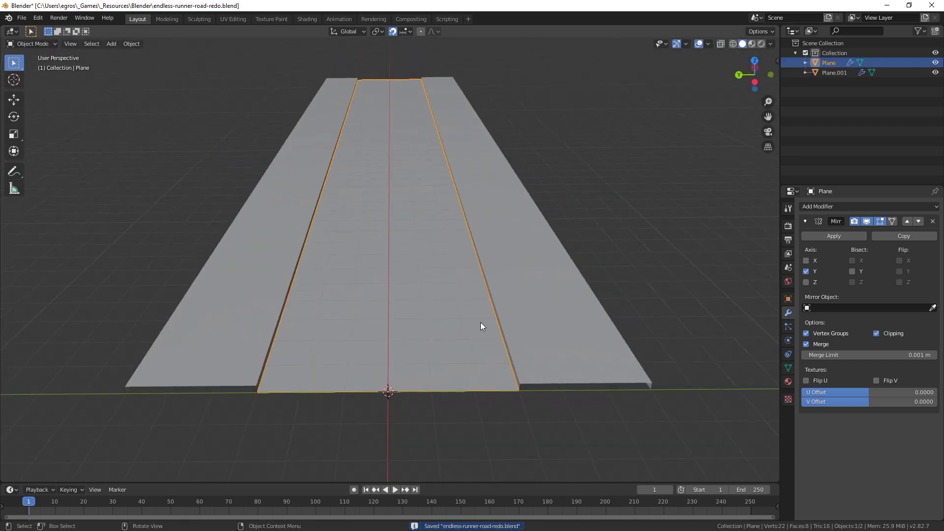
{"action": "middle_click_drag", "start_coordinate": [306, 422], "coordinate": [383, 252]}
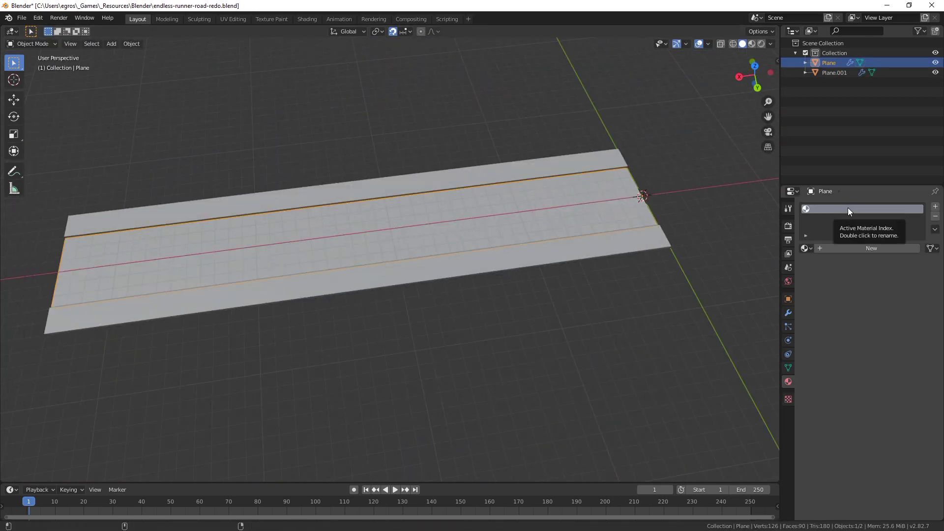
Assign the StreetDark, StreetLight and White materials to sections of the road mesh
{"action": "left_click", "coordinate": [788, 382]}
{"action": "left_click", "coordinate": [901, 368]}
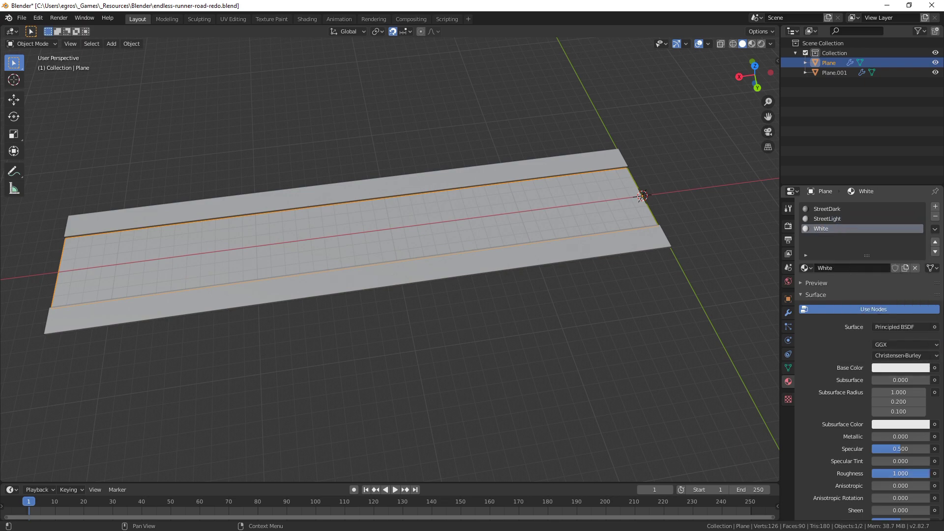
{"action": "left_click", "coordinate": [311, 264], "text": "shift"}
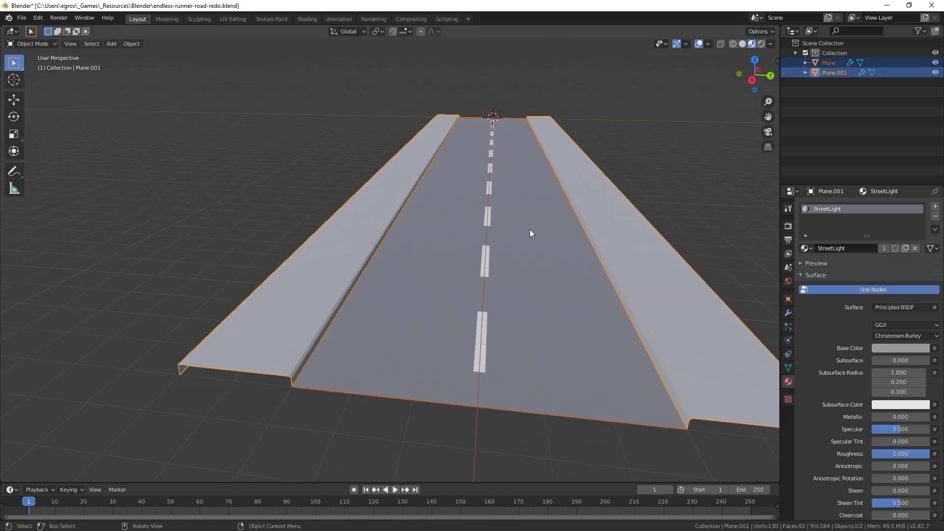
Join the road pieces into one object named Road and check its mesh in Edit Mode
{"action": "key", "text": "ctrl+j"}
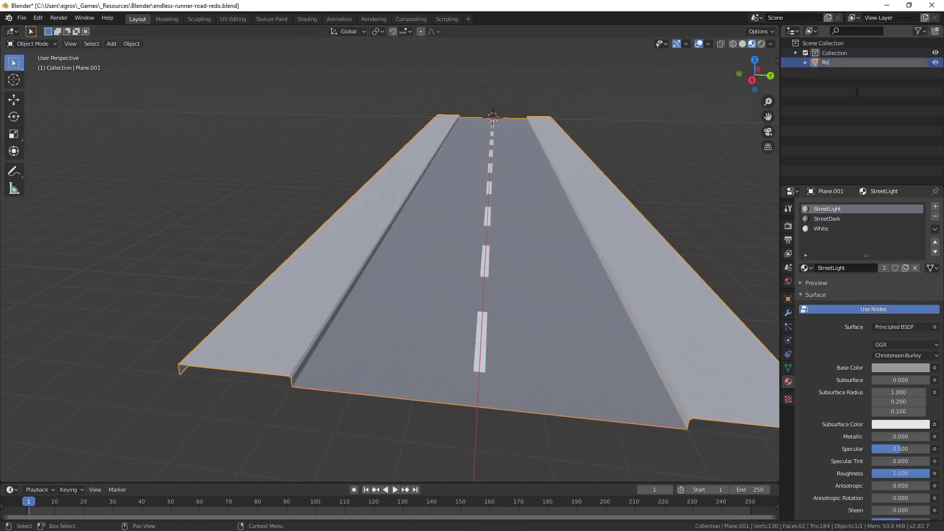
{"action": "type", "text": "ad"}
{"action": "key", "text": "Return"}
{"action": "key", "text": "Tab"}
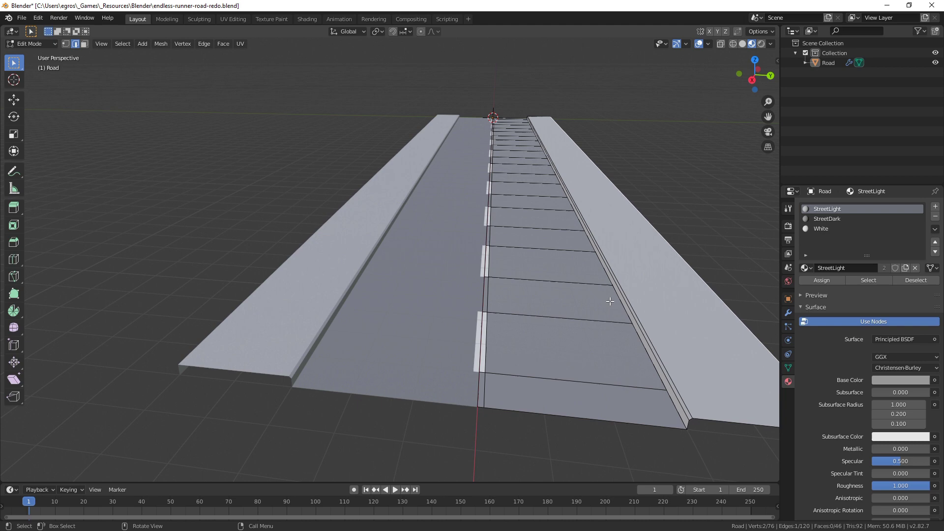
{"action": "key", "text": "Tab"}
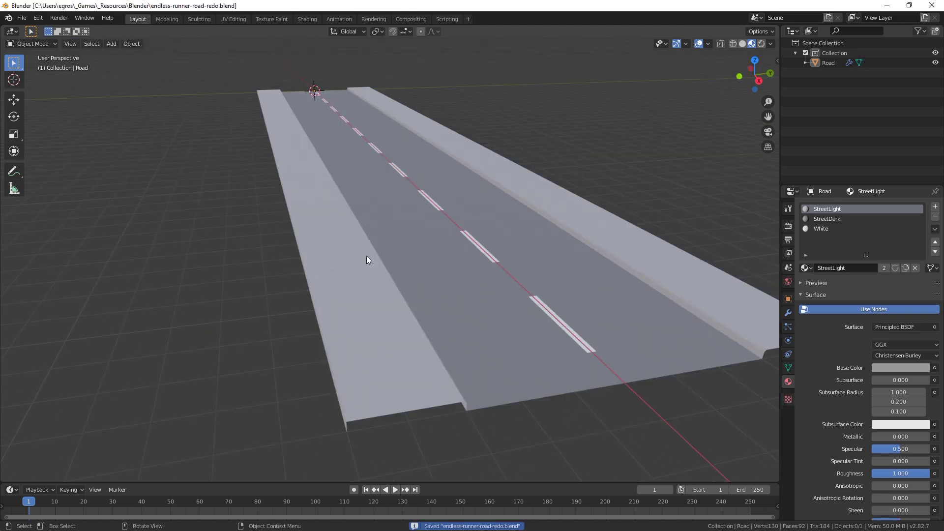
Export the road as endless-runner-road-redo.fbx with transforms applied and only Mesh objects included
{"action": "left_click", "coordinate": [21, 17]}
{"action": "mouse_move", "coordinate": [49, 159]}
{"action": "left_click", "coordinate": [153, 226]}
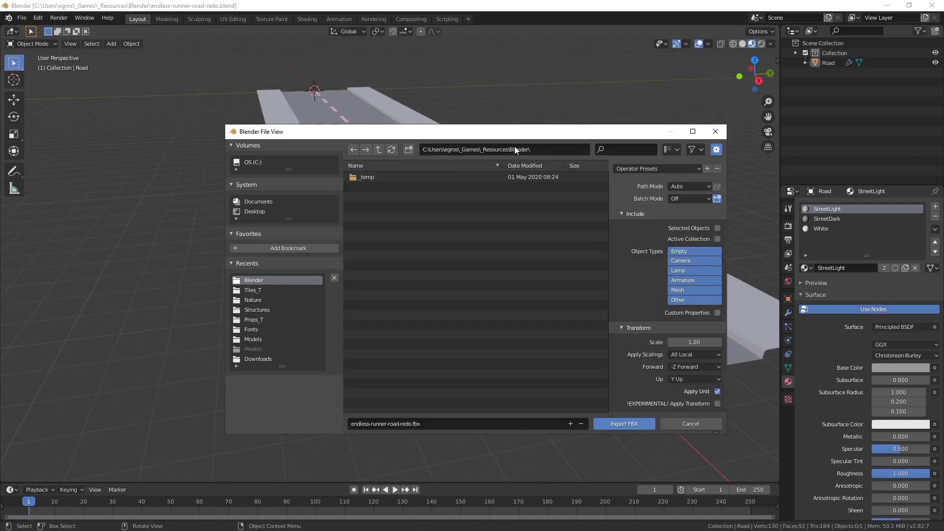
{"action": "left_click", "coordinate": [718, 404]}
{"action": "left_click", "coordinate": [693, 354]}
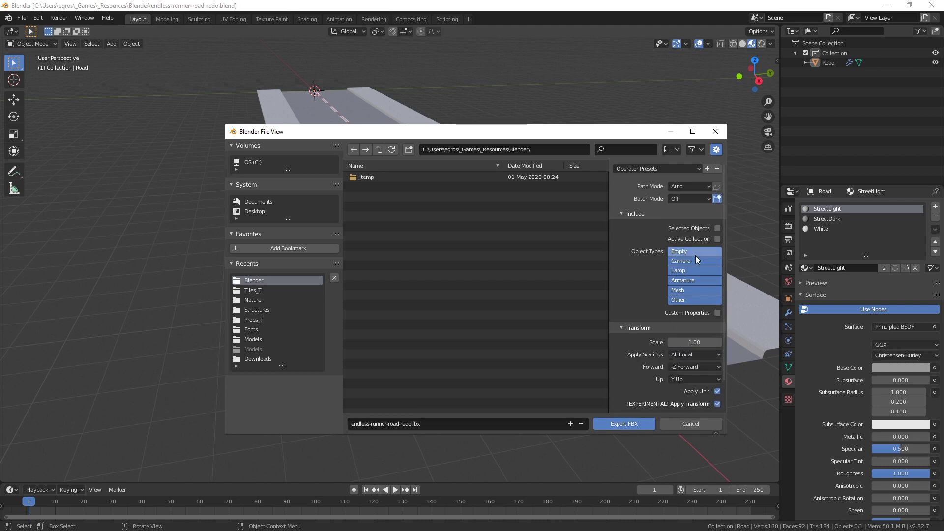
{"action": "left_click", "coordinate": [689, 290]}
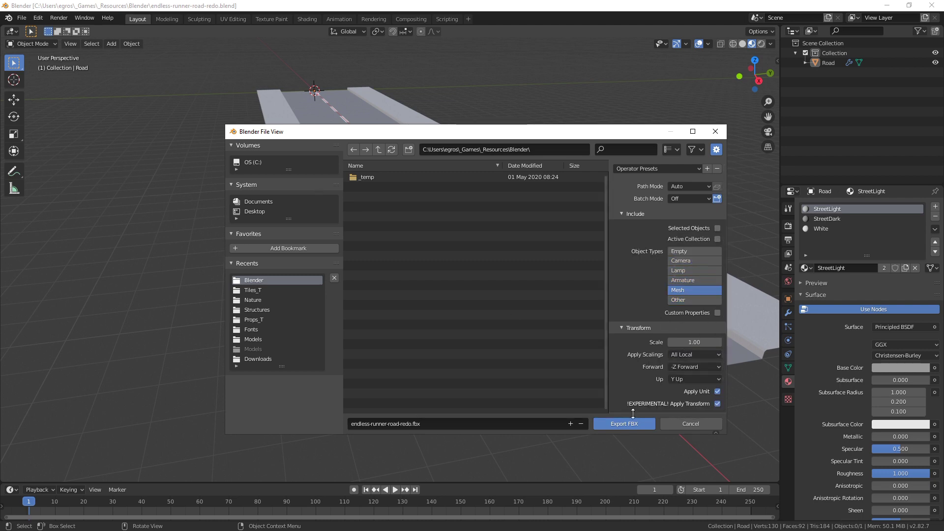
{"action": "left_click", "coordinate": [635, 423]}
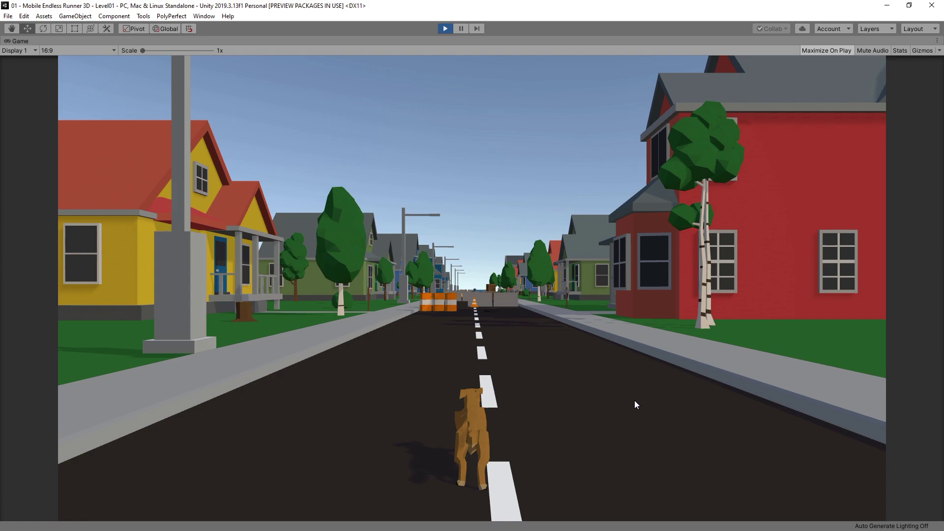
Weave the dog between lanes around the cone, crates and trailer
{"action": "key", "text": "Right"}
{"action": "key", "text": "Left"}
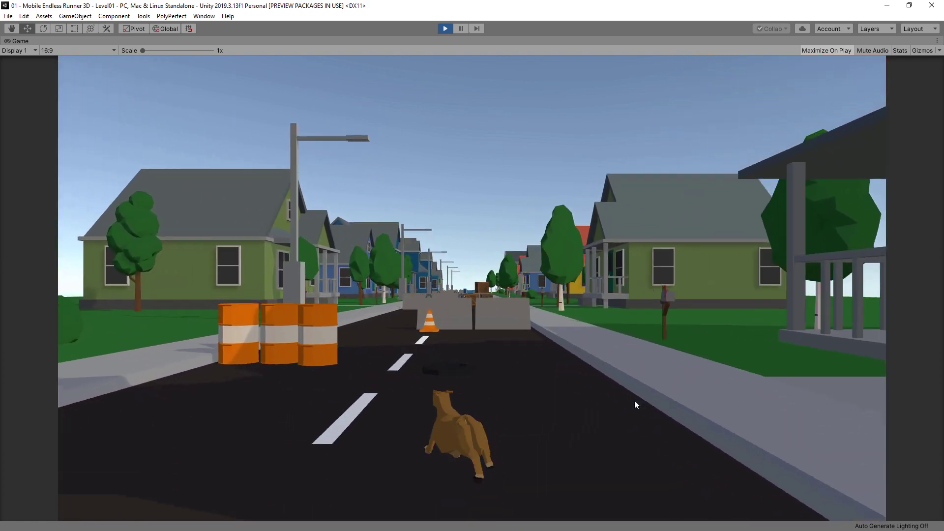
{"action": "key", "text": "Left"}
{"action": "key", "text": "Right"}
{"action": "key", "text": "Right"}
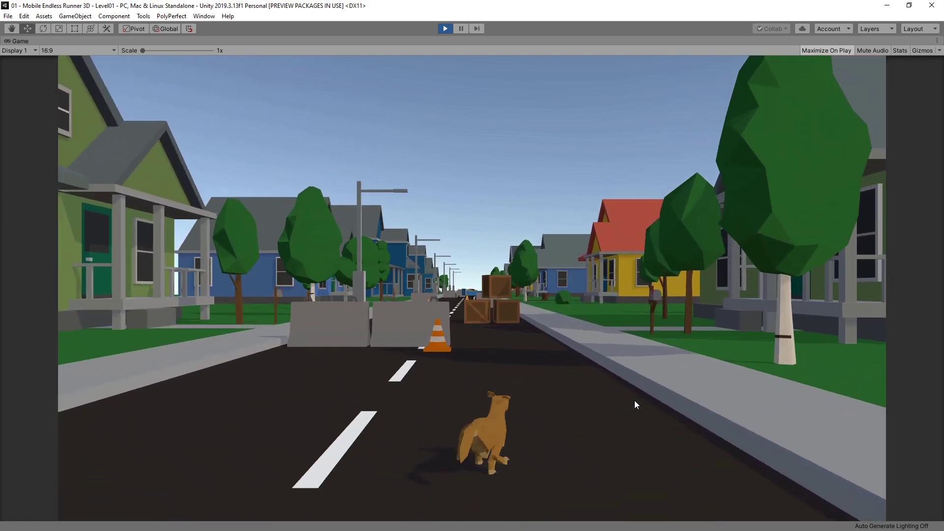
{"action": "key", "text": "Left"}
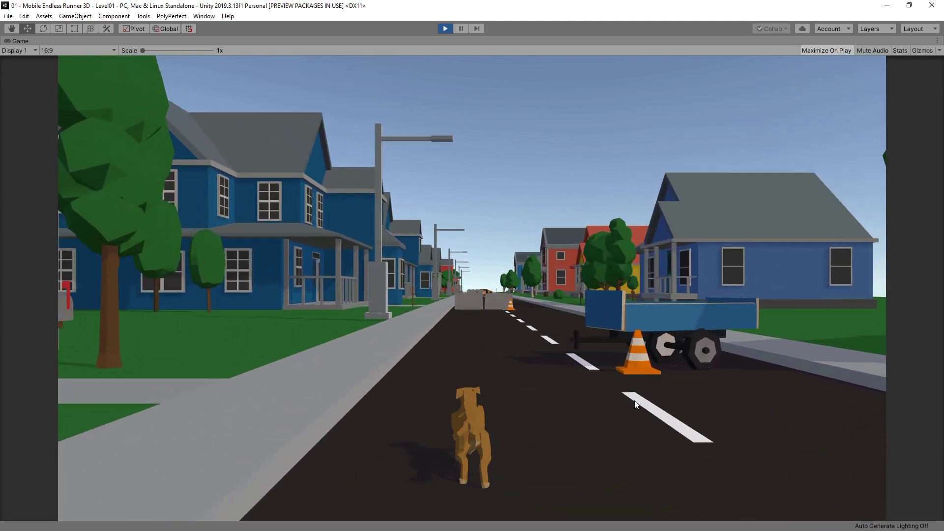
{"action": "key", "text": "Right"}
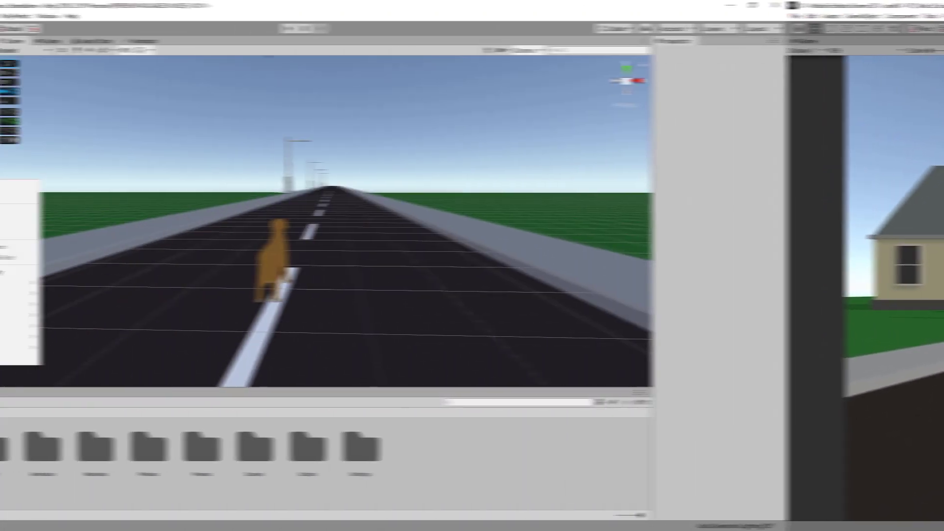
Add a UI Canvas to the level from the Hierarchy's UI menu
{"action": "mouse_move", "coordinate": [135, 286]}
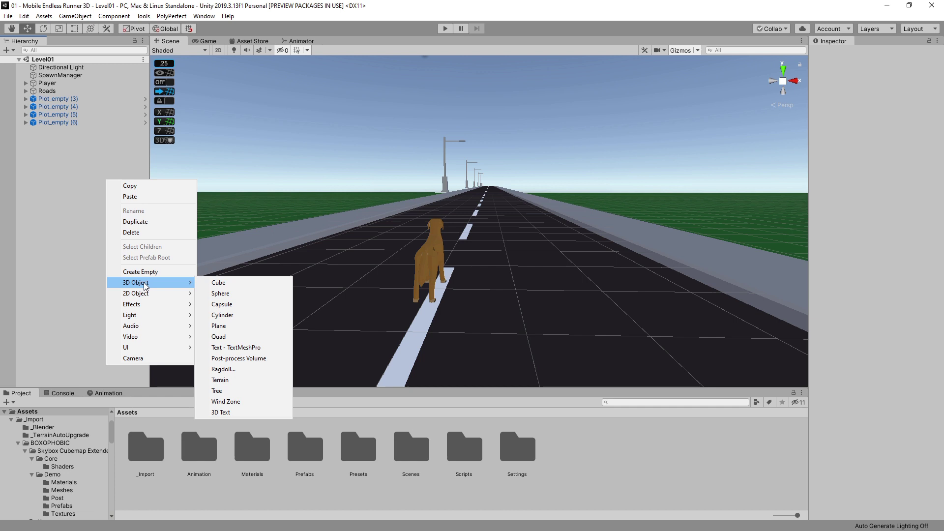
{"action": "mouse_move", "coordinate": [158, 351]}
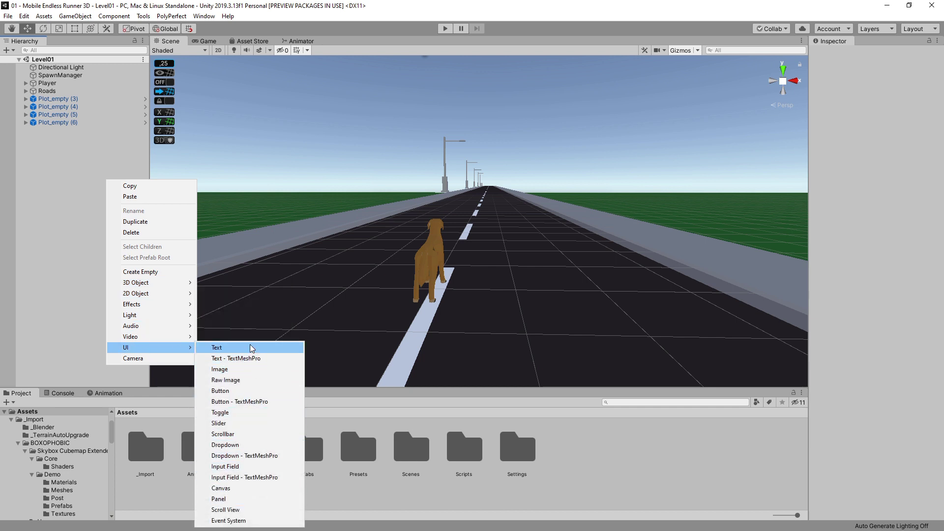
{"action": "left_click", "coordinate": [237, 489]}
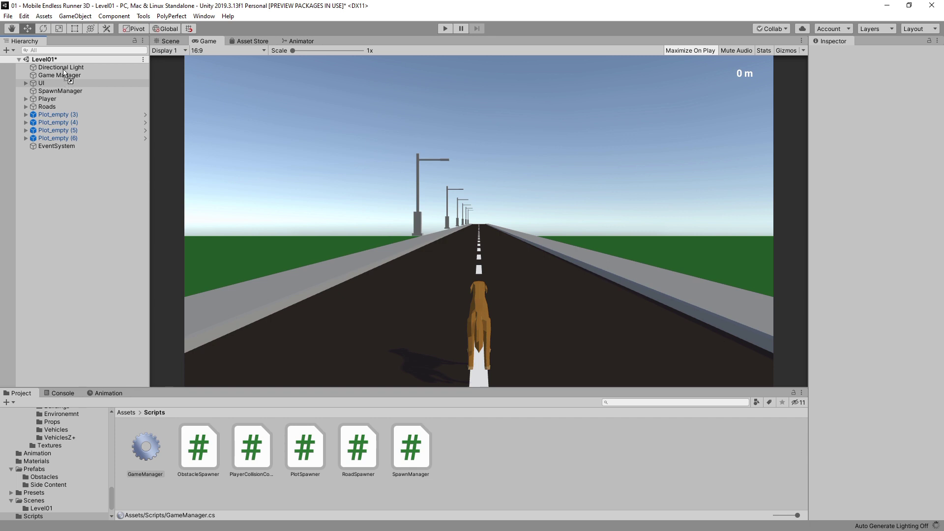
Attach the GameManager script to the Game Manager object in the Hierarchy
{"action": "left_click_drag", "start_coordinate": [156, 443], "coordinate": [160, 439]}
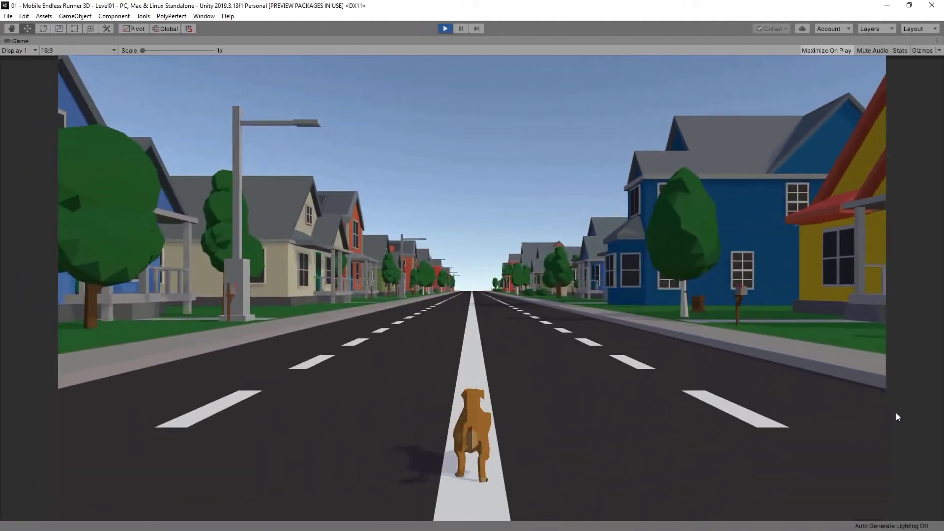
Switch the dog alternately left and right between lanes, finishing with two moves left
{"action": "key", "text": "Left"}
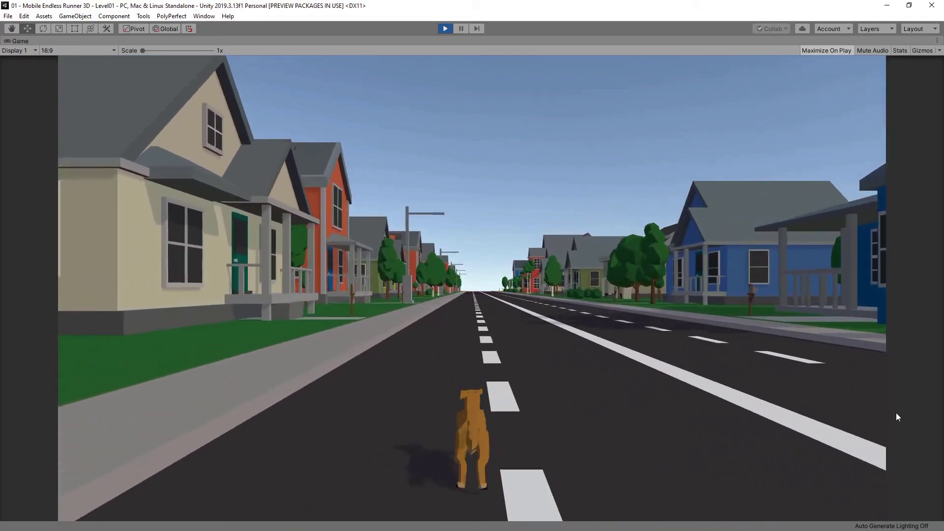
{"action": "key", "text": "Right"}
{"action": "key", "text": "Right"}
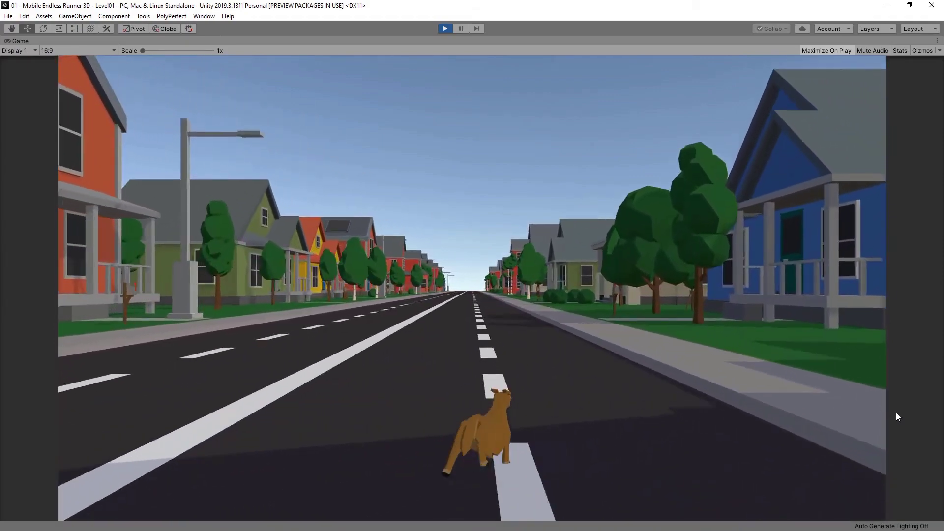
{"action": "key", "text": "Left"}
{"action": "key", "text": "Left"}
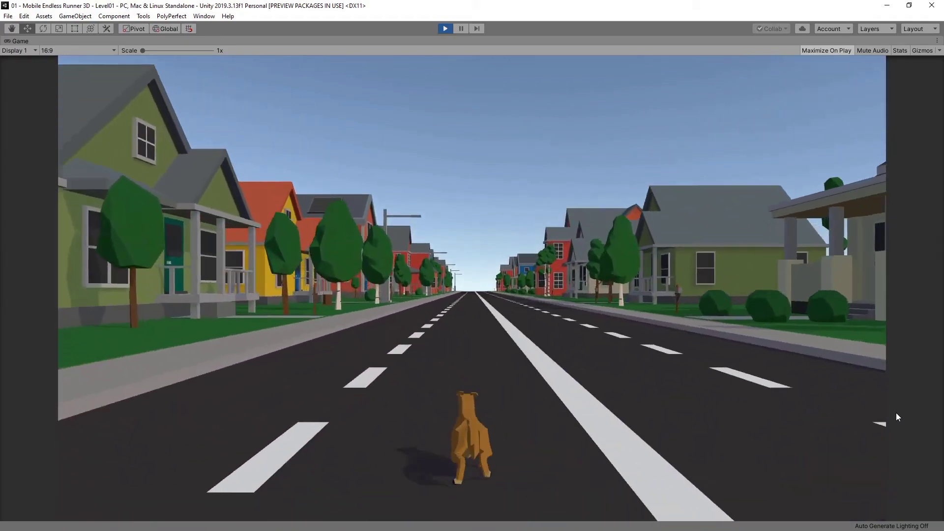
{"action": "key", "text": "Right"}
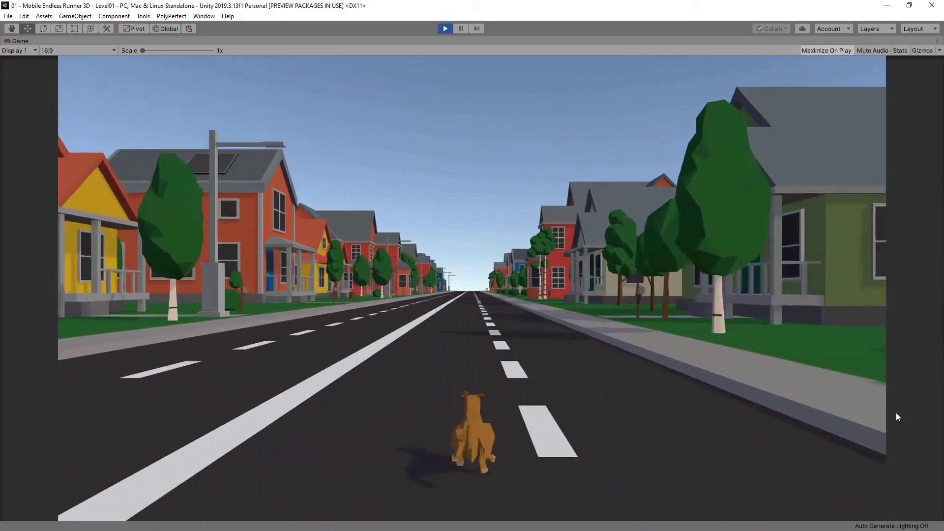
{"action": "key", "text": "Left"}
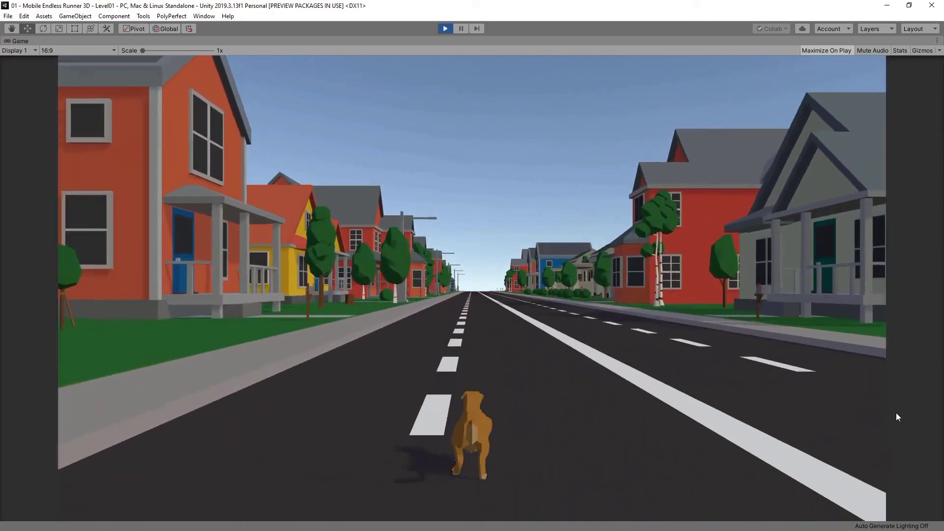
{"action": "key", "text": "Left"}
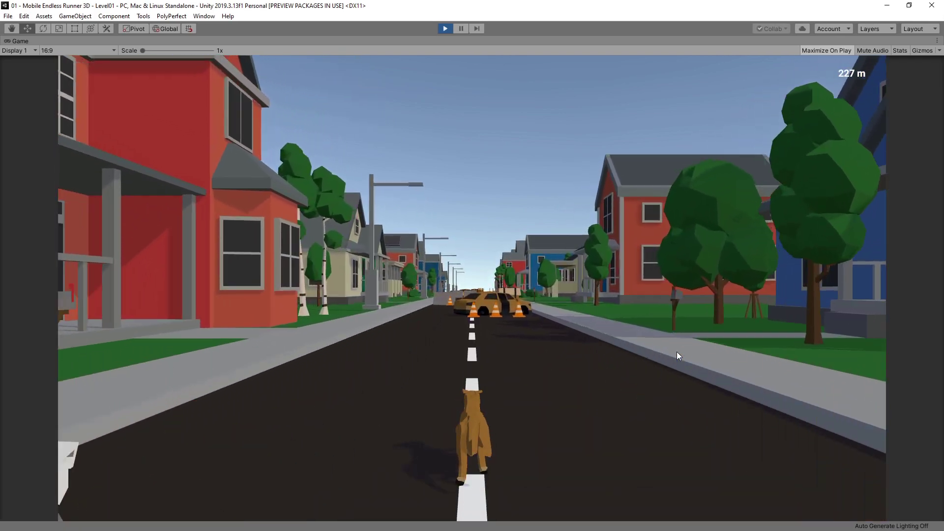
Steer the dog across the lanes to dodge early obstacles, including the barrels
{"action": "key", "text": "Left"}
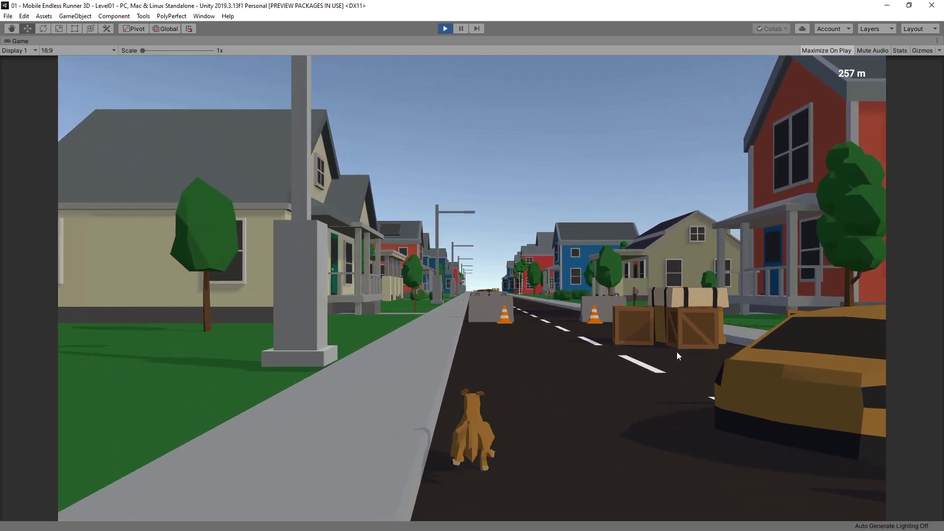
{"action": "key", "text": "Right"}
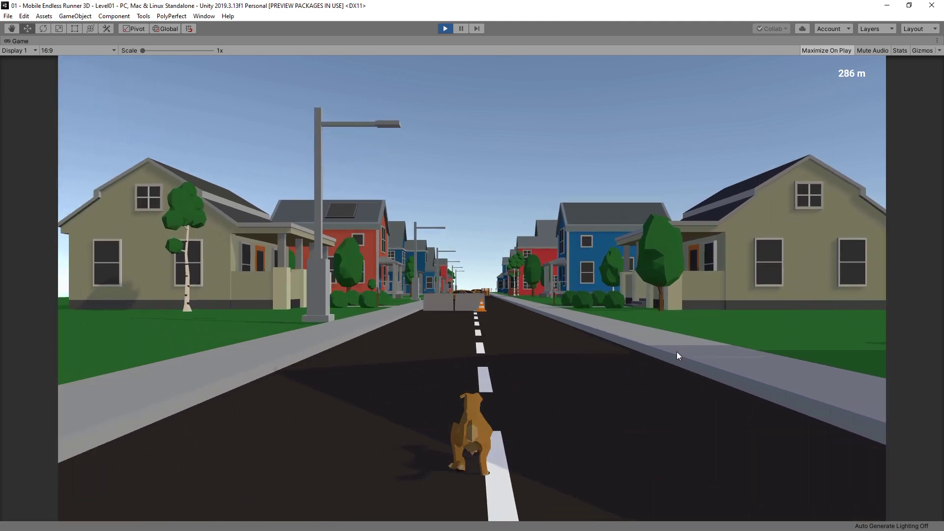
{"action": "key", "text": "Right"}
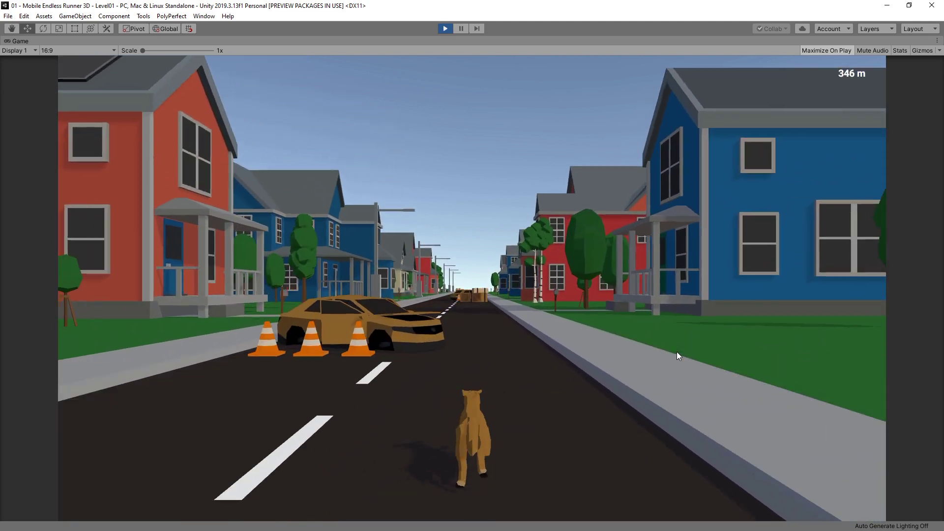
{"action": "key", "text": "Left"}
{"action": "key", "text": "Left"}
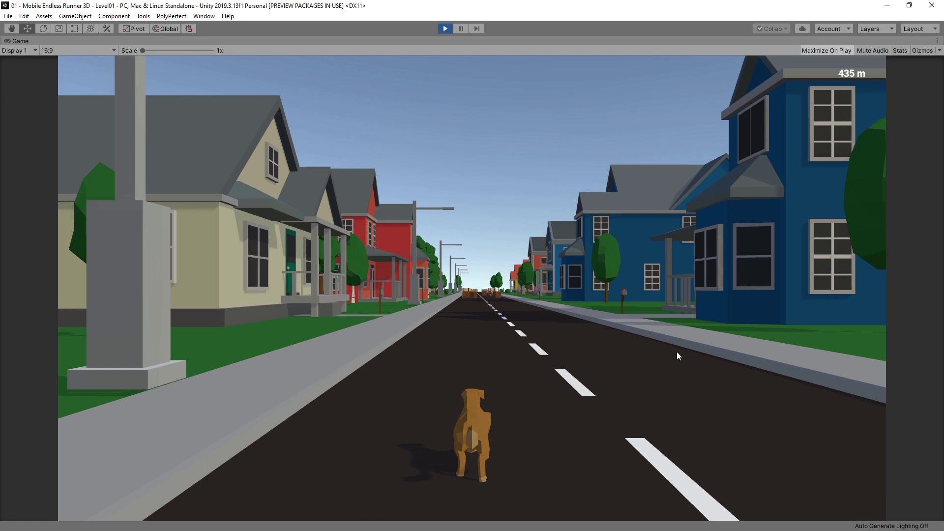
{"action": "key", "text": "Right"}
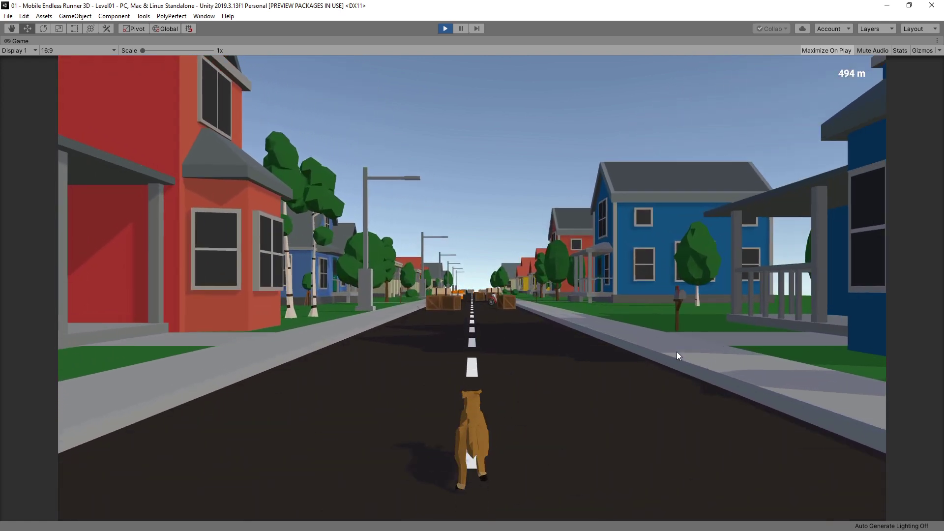
{"action": "key", "text": "Left"}
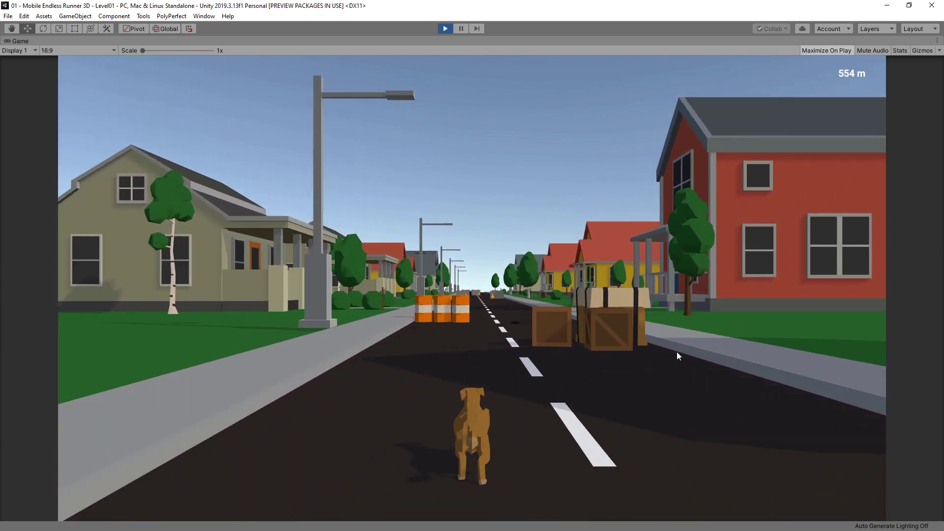
{"action": "key", "text": "Right"}
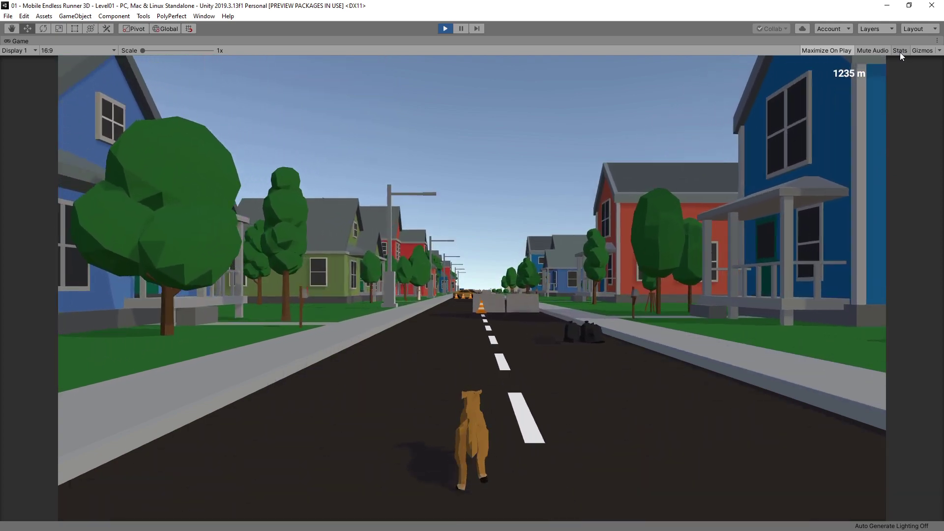
Jump the concrete barriers and swerve around the blocking car and barriers past 1500 m
{"action": "key", "text": "Up"}
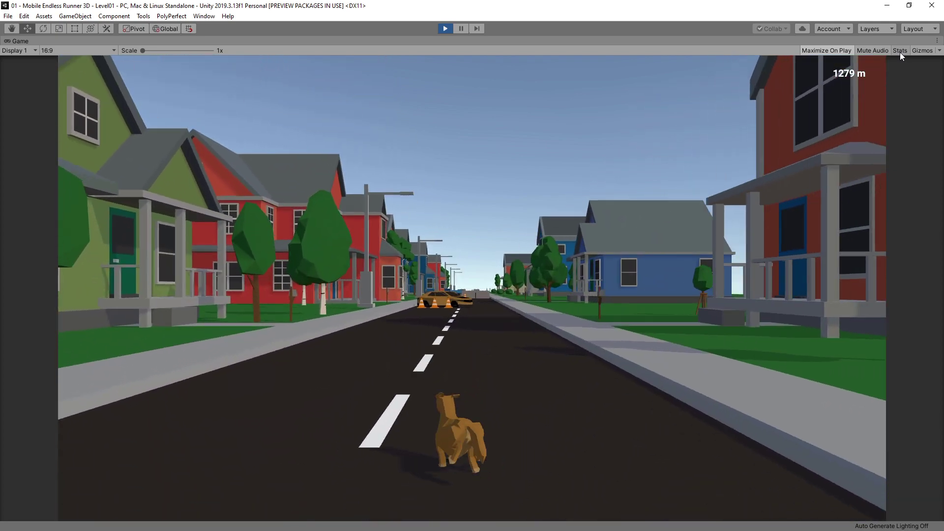
{"action": "key", "text": "Right"}
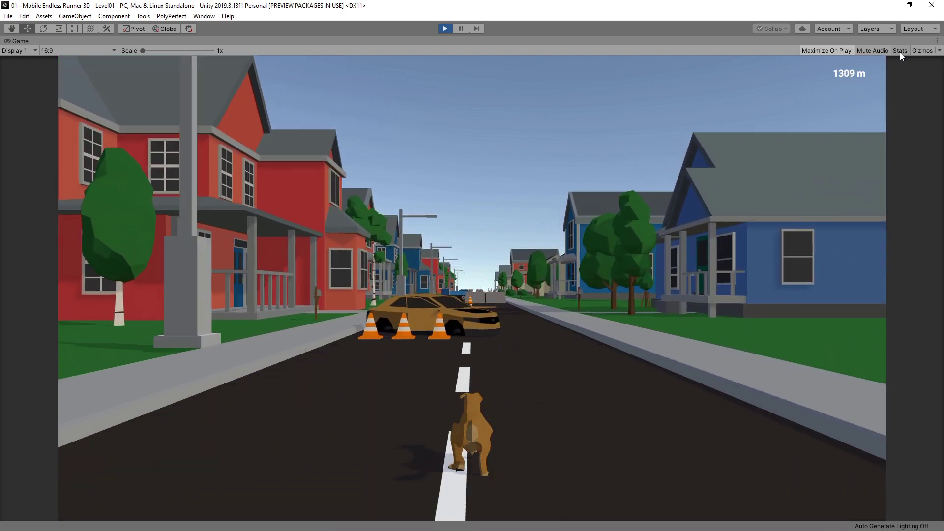
{"action": "key", "text": "Left"}
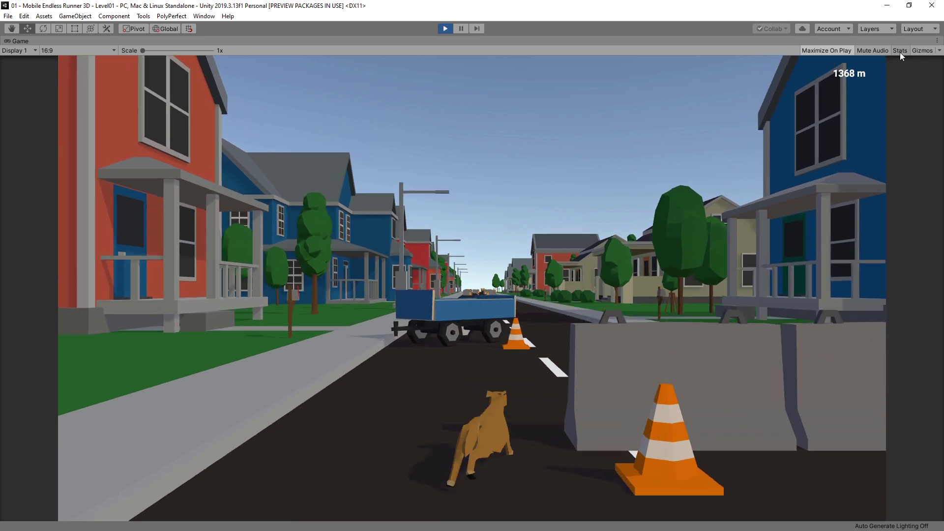
{"action": "key", "text": "Right"}
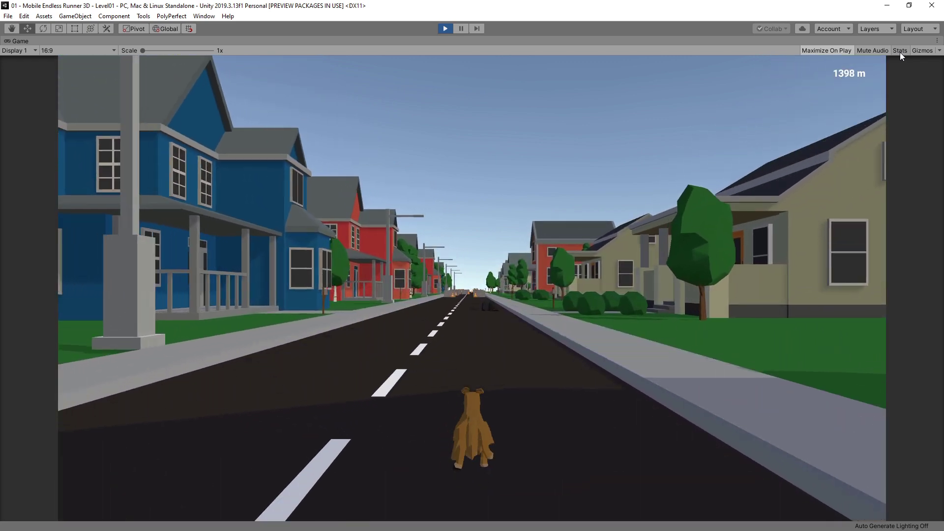
{"action": "key", "text": "Left"}
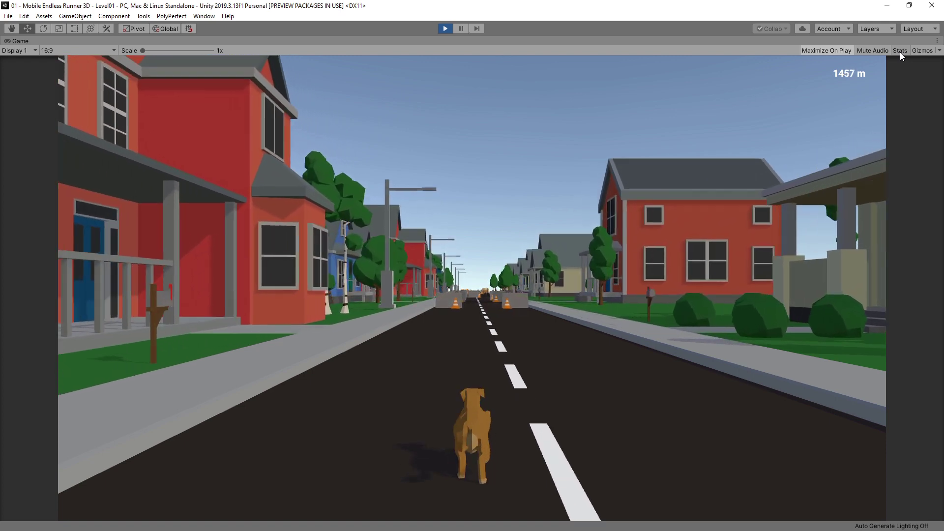
{"action": "key", "text": "Right"}
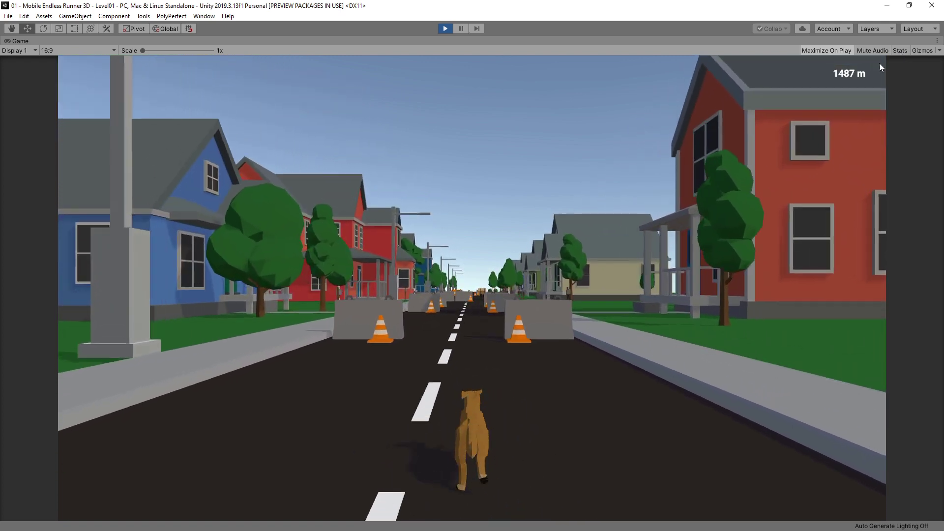
{"action": "key", "text": "Right"}
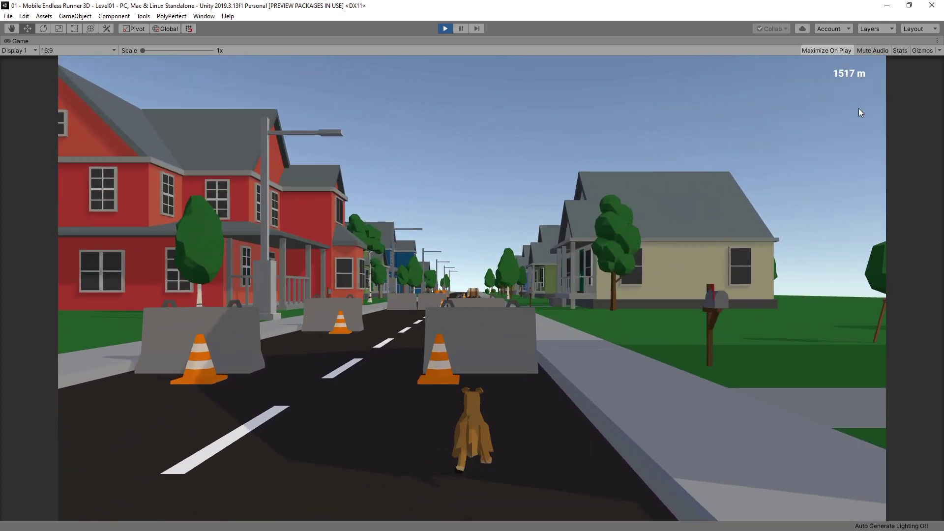
{"action": "key", "text": "Left"}
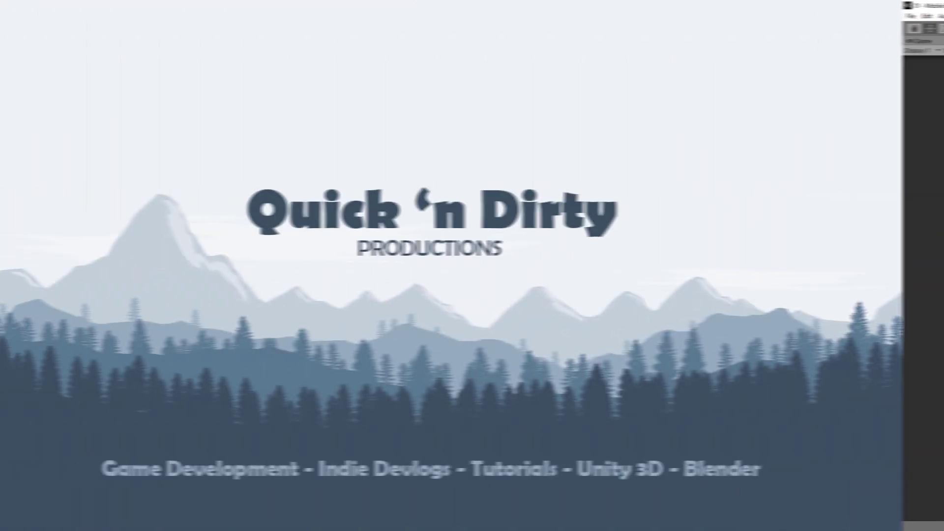